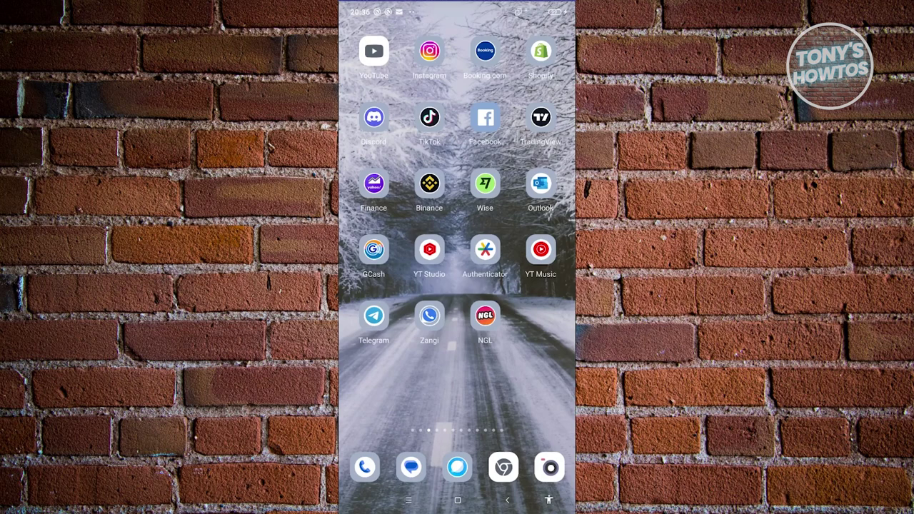
- Go from the TikTok profile's menu into Settings and privacy, then open Report a problem
click(429, 117)
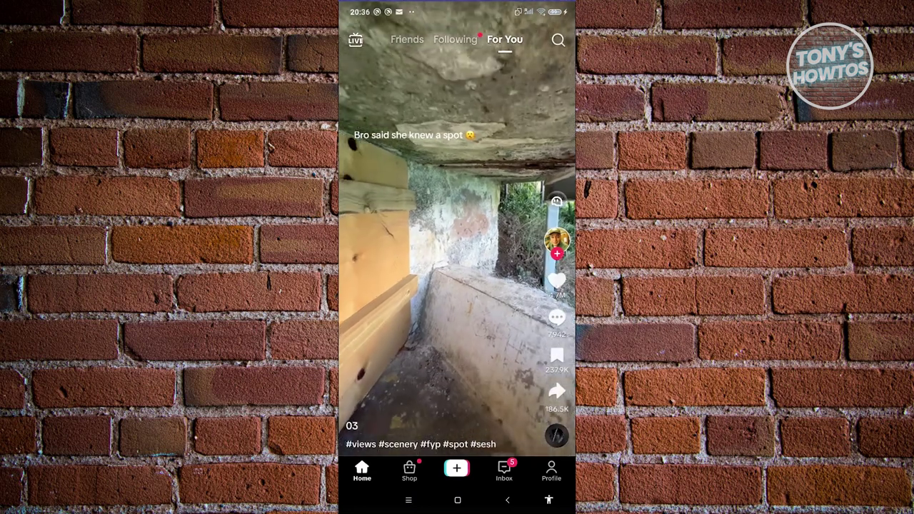
click(551, 470)
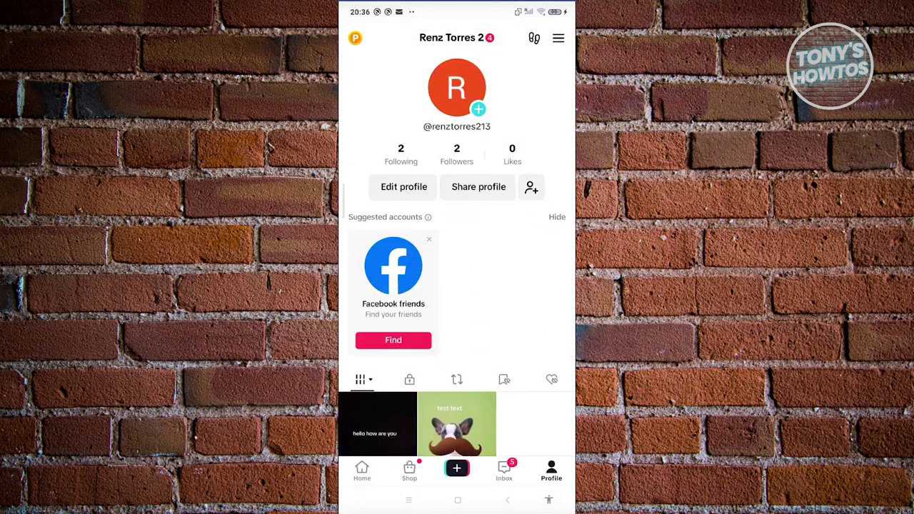
click(559, 37)
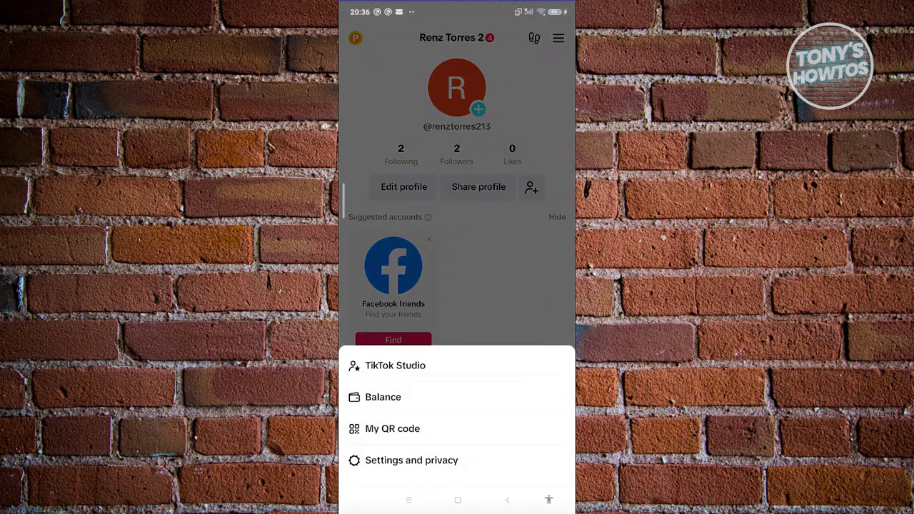
click(411, 460)
scroll(456, 285, down, 5)
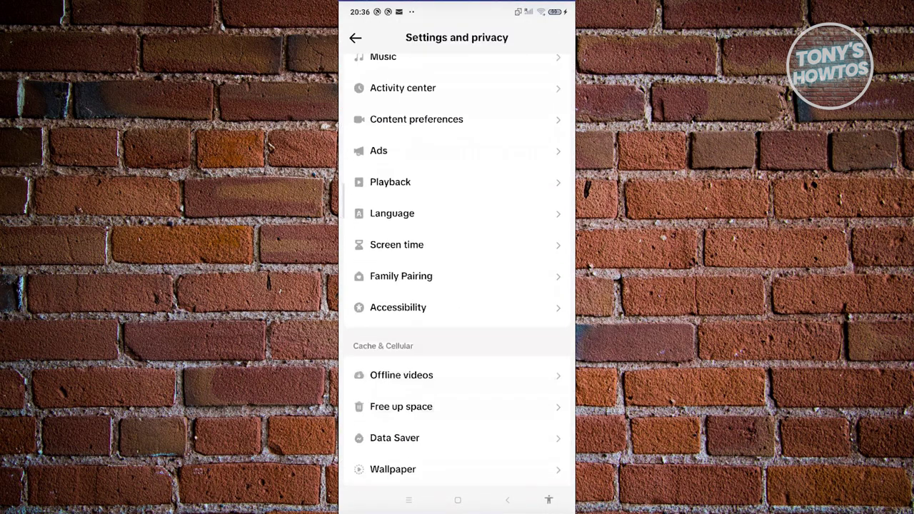
scroll(457, 285, down, 5)
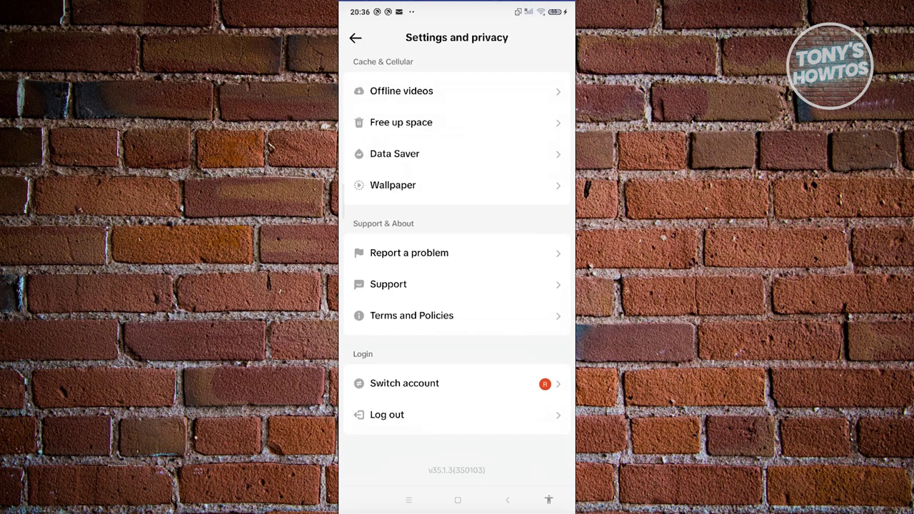
click(409, 253)
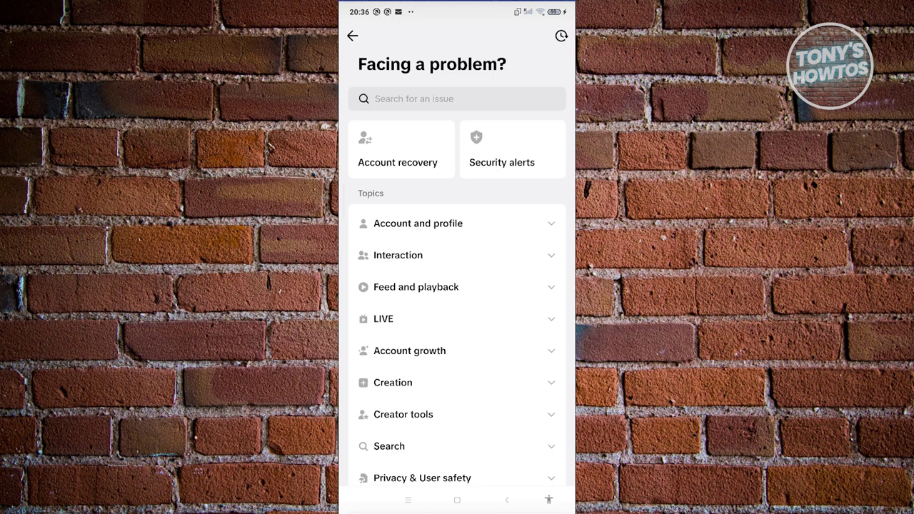
scroll(457, 285, down, 5)
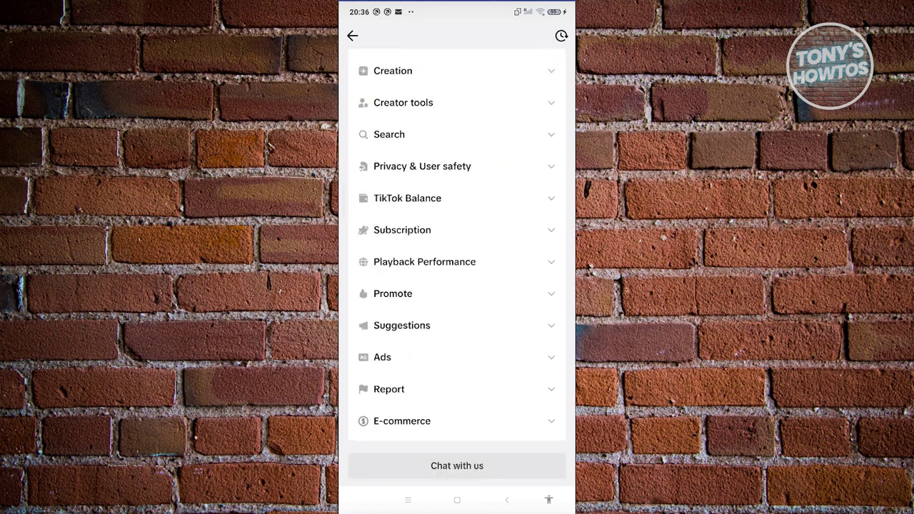
- Start a TikTok Helpdesk conversation using Chat with us on the help page
click(457, 465)
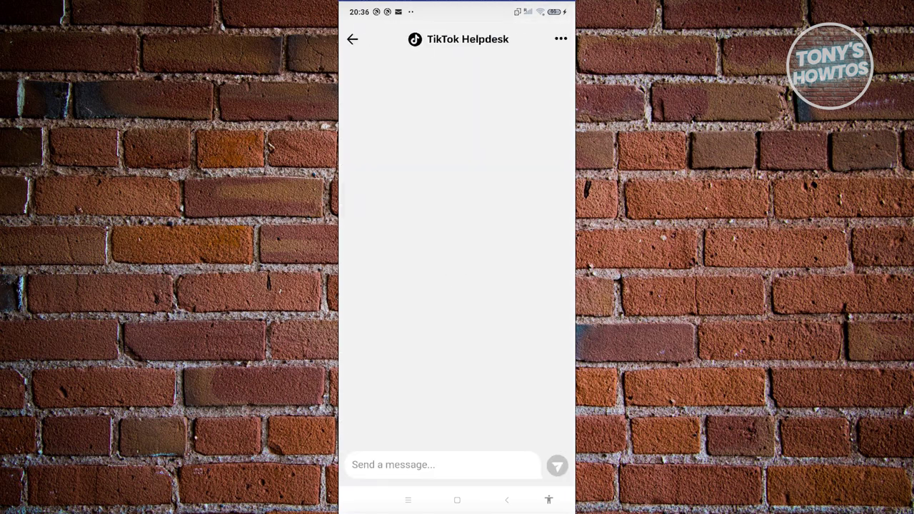